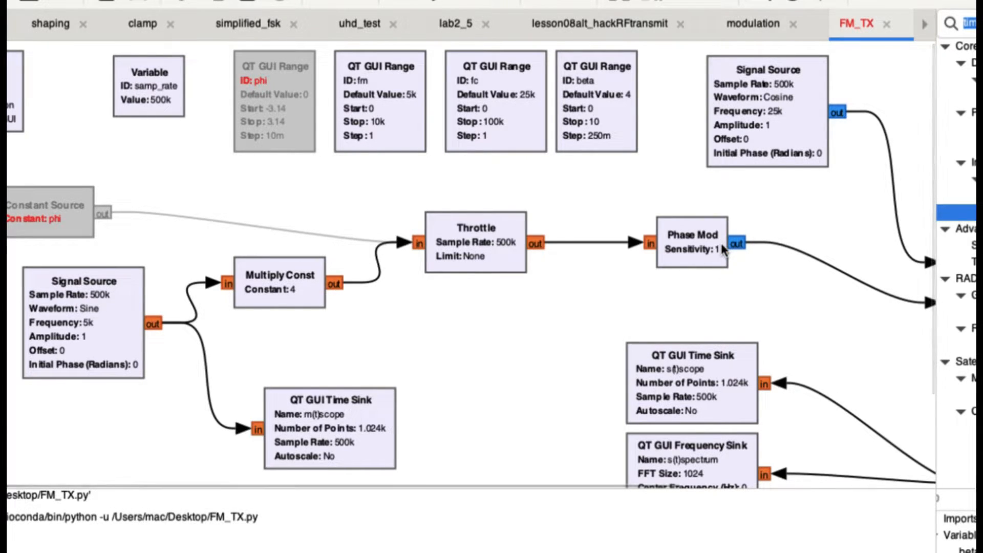
Step: Compare the Phase Mod and Multiply section of the flowgraph with the FM derivation in Notes
scroll(721, 243, "right", 5)
scroll(720, 243, "down", 2)
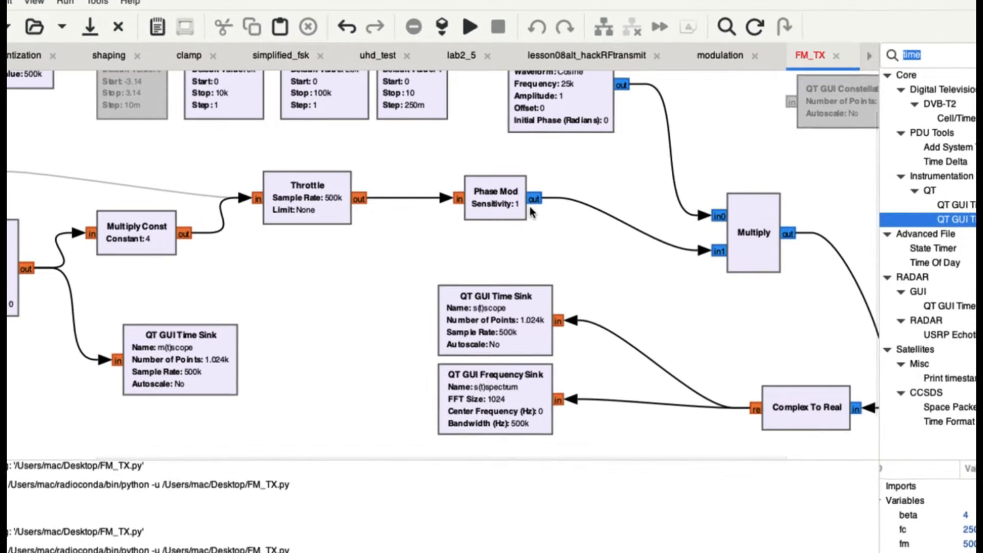
key("super+Tab")
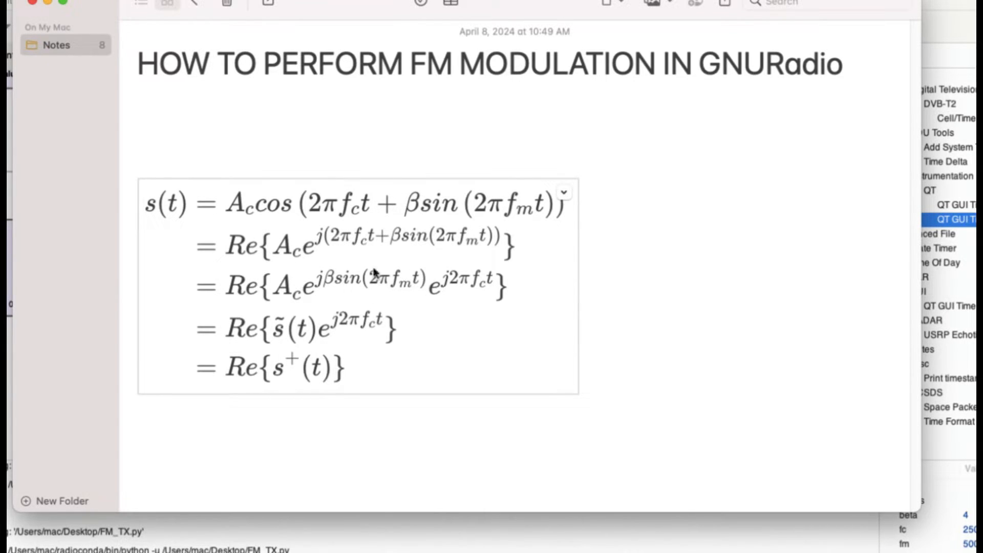
key("super+Tab")
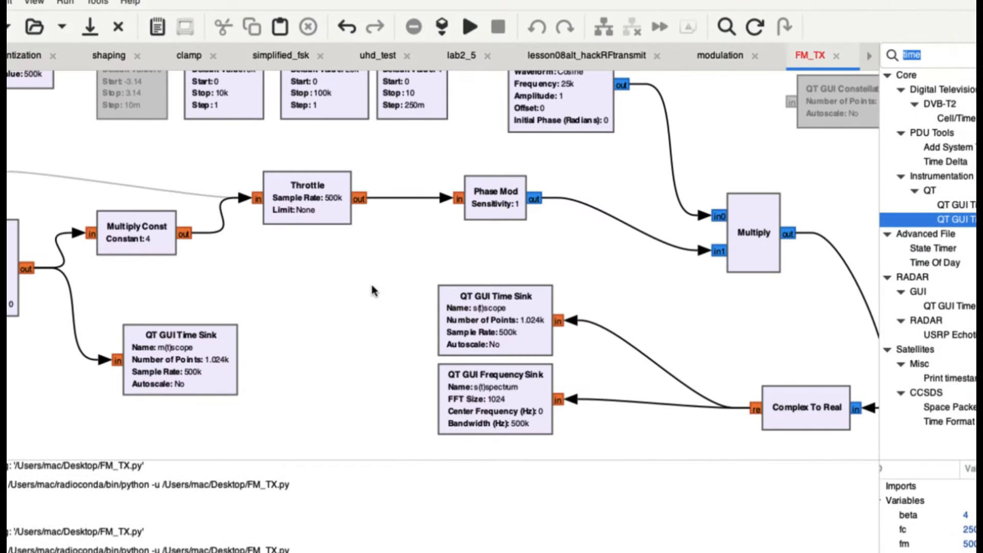
scroll(530, 271, "up", 2)
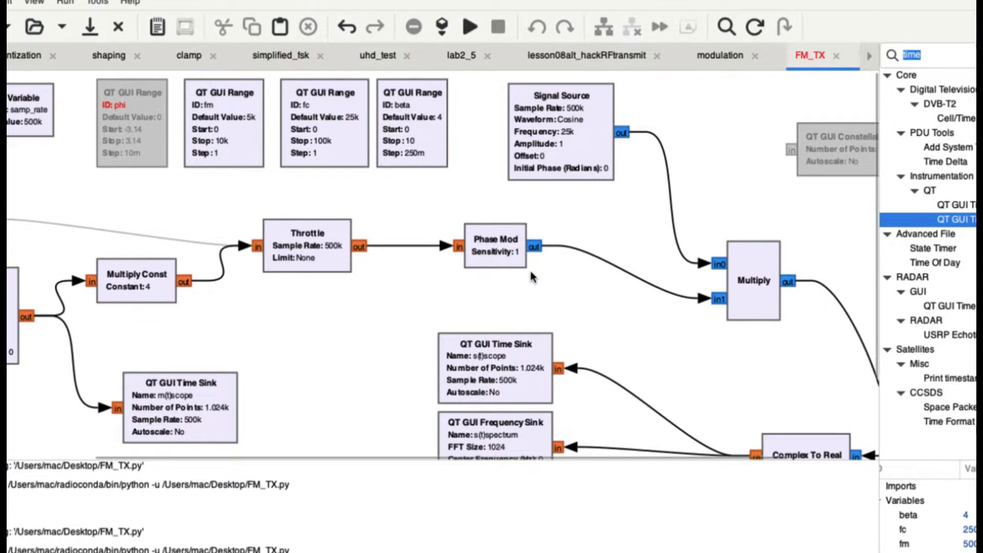
key("super+Tab")
key("super+Tab")
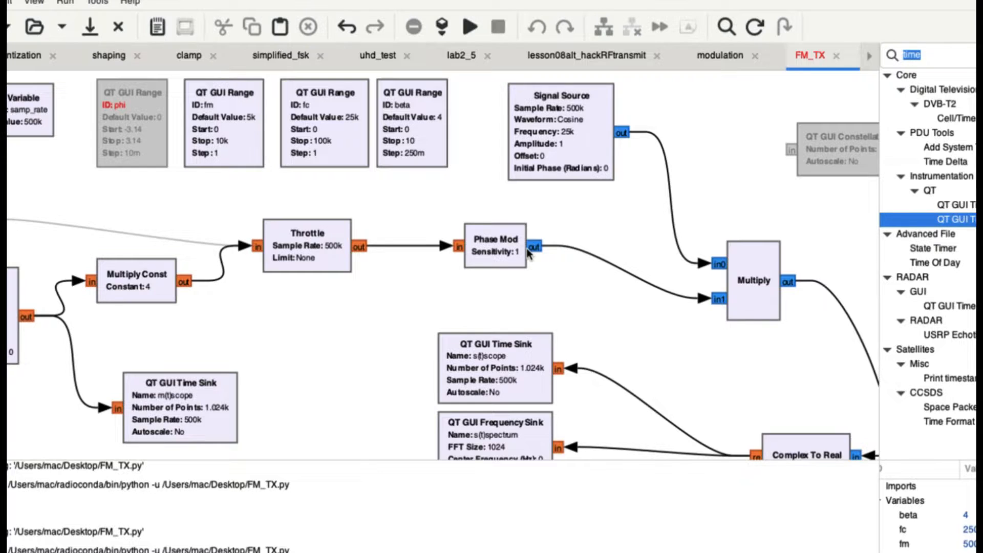
key("super+Tab")
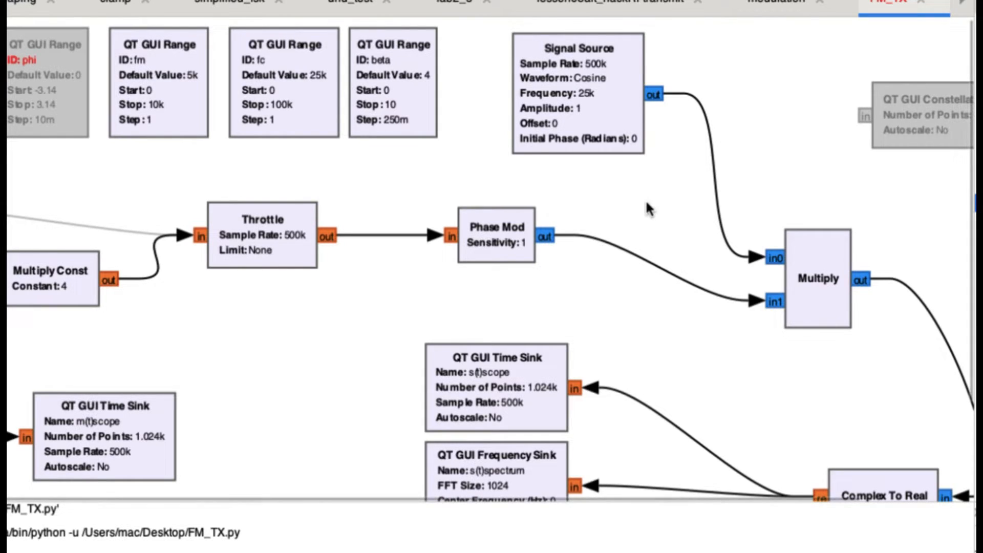
Step: Check the cosine Signal Source's properties and compare the Multiply inputs with the equation in Notes
double_click(584, 94)
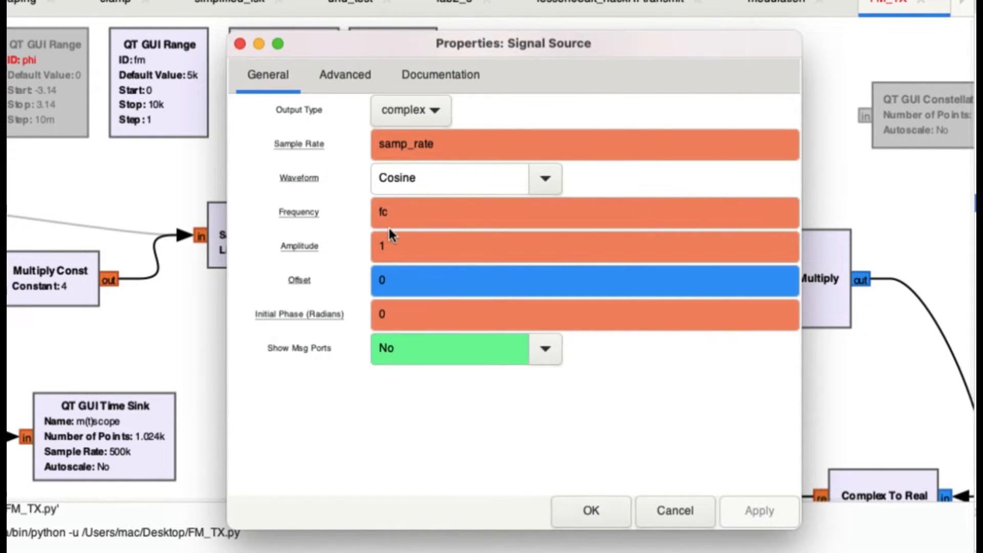
left_click(259, 44)
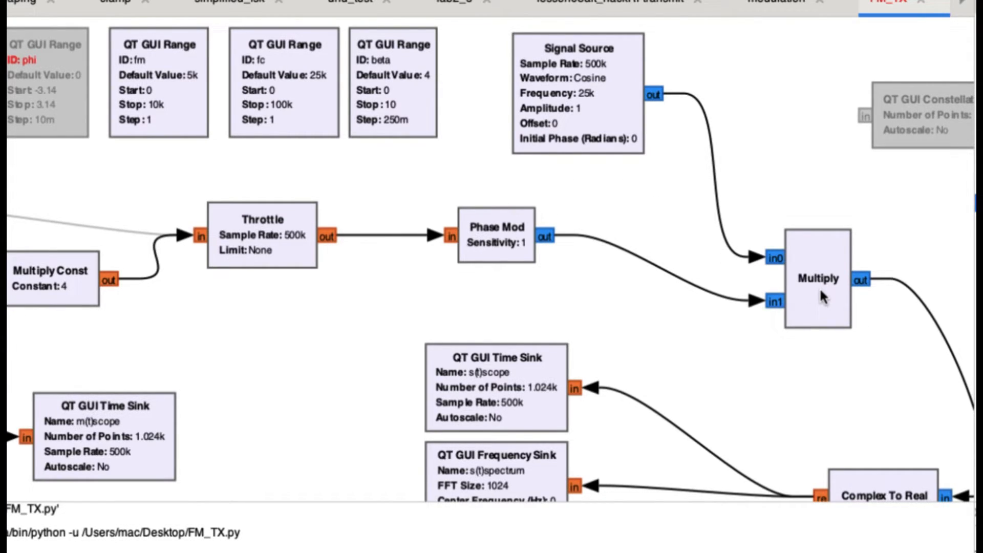
key("super+Tab")
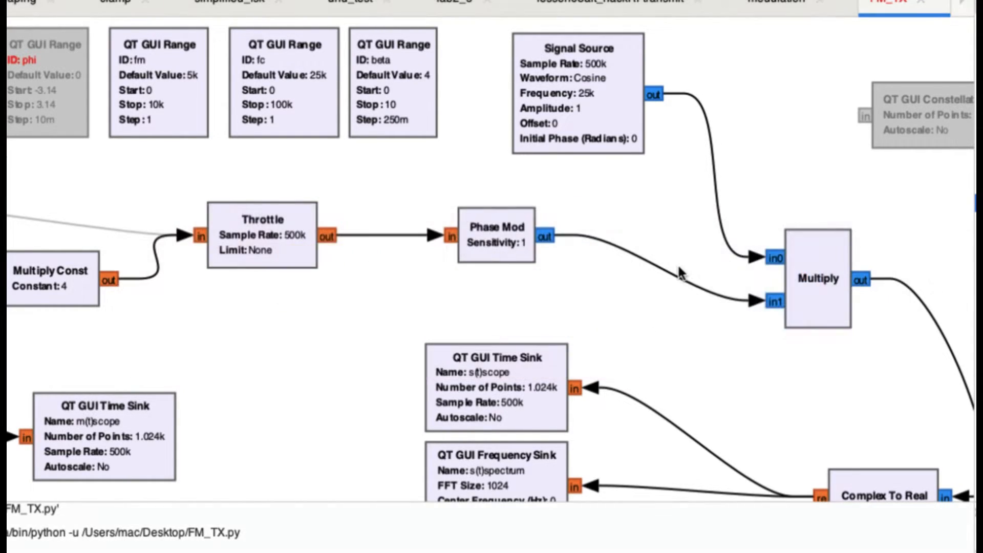
key("super+Tab")
key("super+Tab")
key("super+Tab")
key("super+Tab")
key("super+Tab")
key("super+Tab")
key("super+Tab")
key("super+Tab")
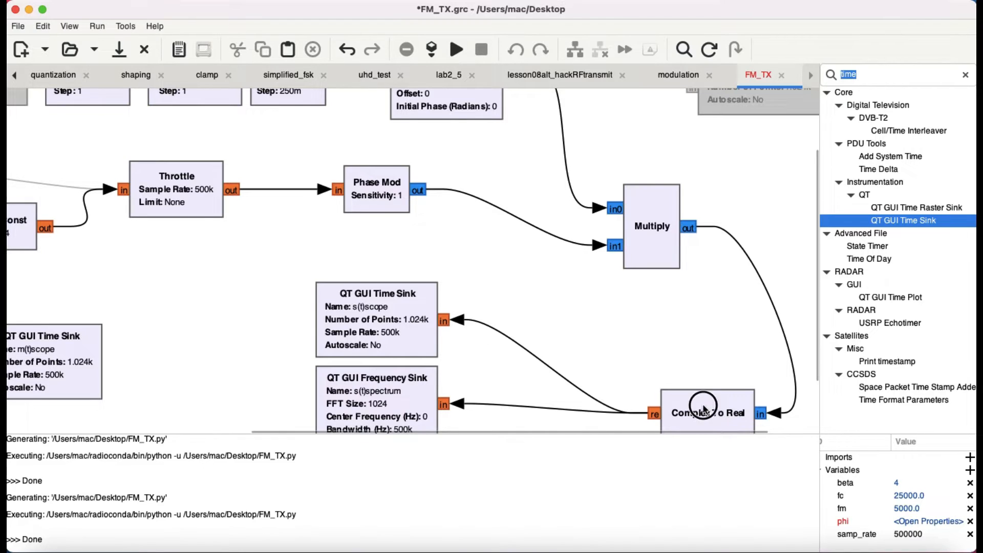
Step: Move the Complex To Real block up, closer beneath the Multiply block
left_click_drag(698, 416, 664, 309)
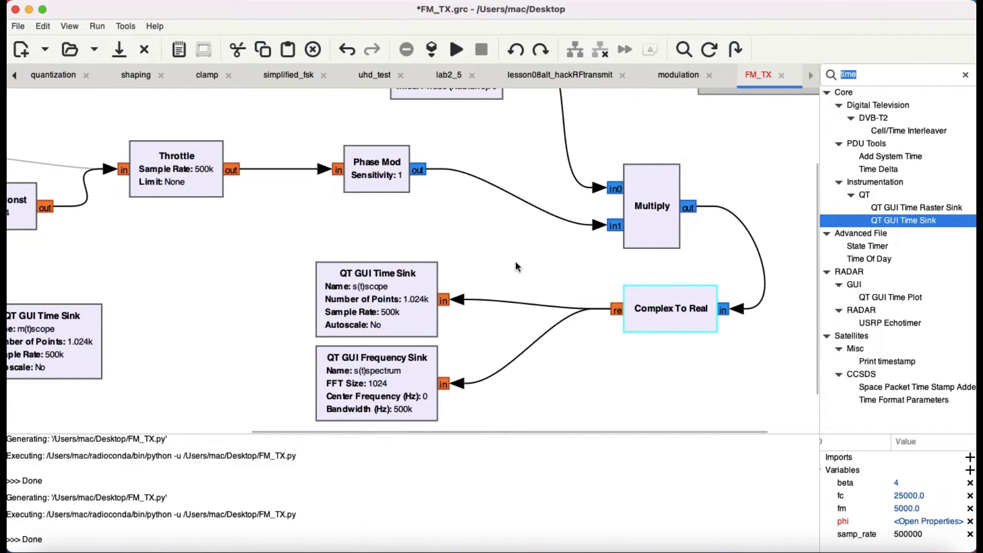
Step: Review the flowgraph's signal path from the sine Signal Source through Phase Mod and Multiply to the output sinks
key("ctrl+minus")
scroll(568, 280, "up", 2)
scroll(568, 285, "left", 5)
scroll(569, 285, "up", 1)
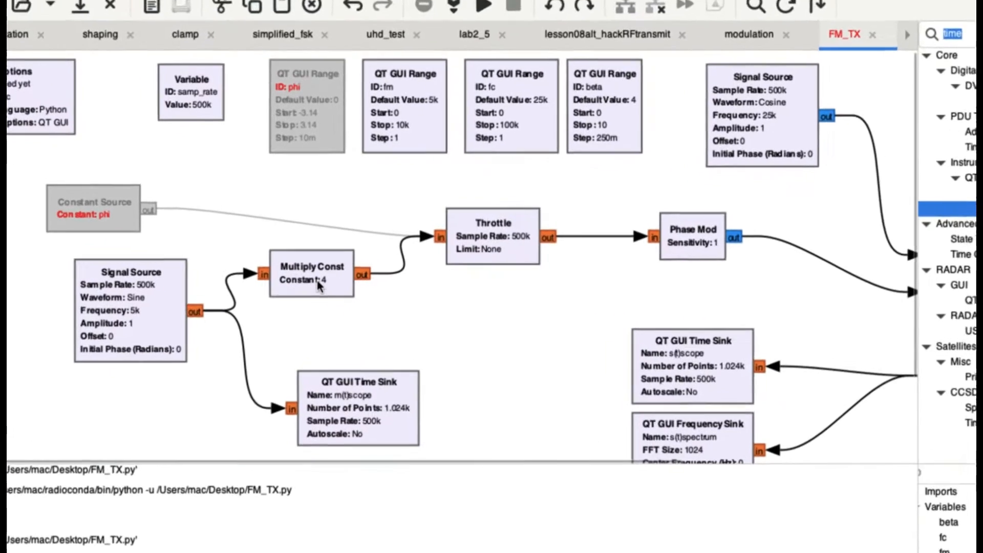
scroll(317, 281, "right", 5)
scroll(316, 281, "down", 2)
scroll(317, 281, "left", 5)
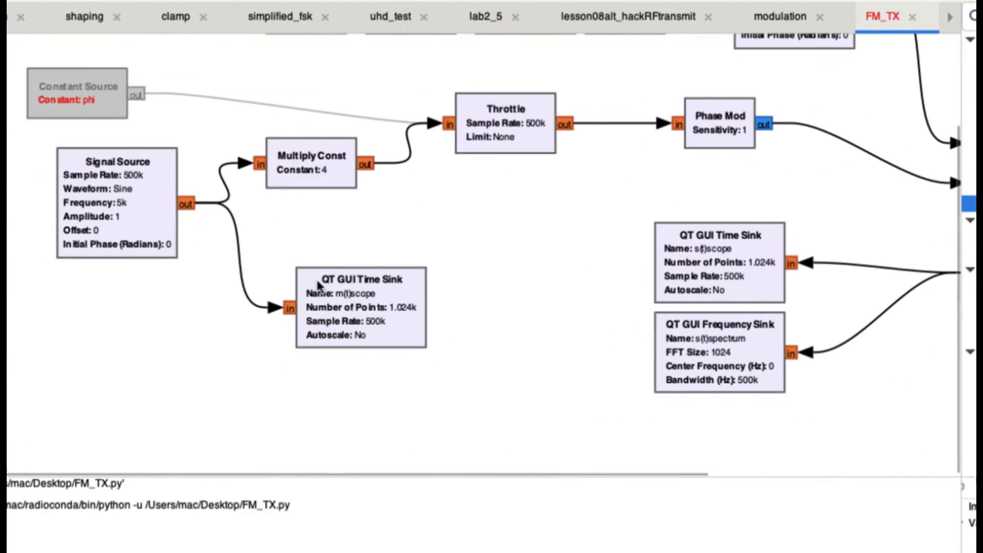
scroll(317, 281, "up", 2)
scroll(316, 281, "right", 2)
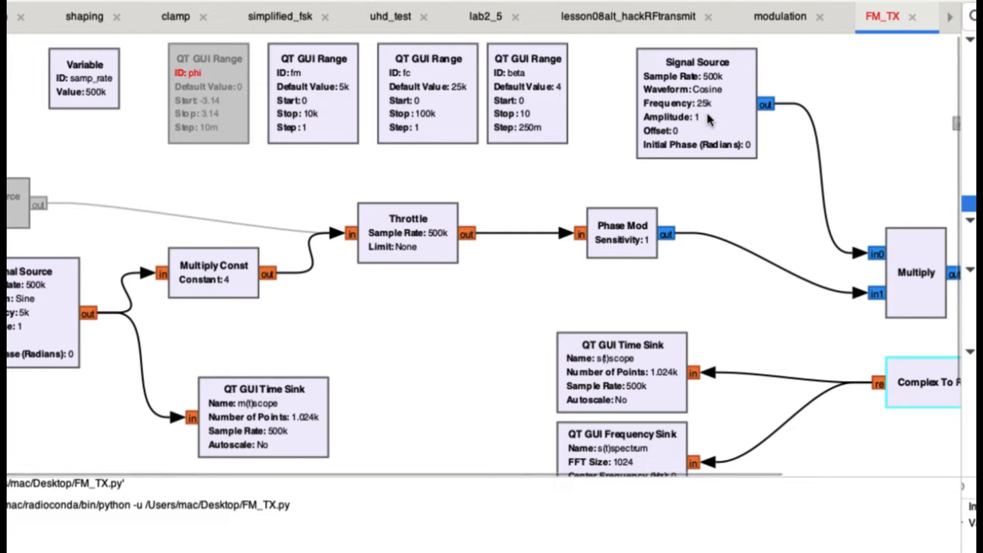
scroll(707, 118, "right", 5)
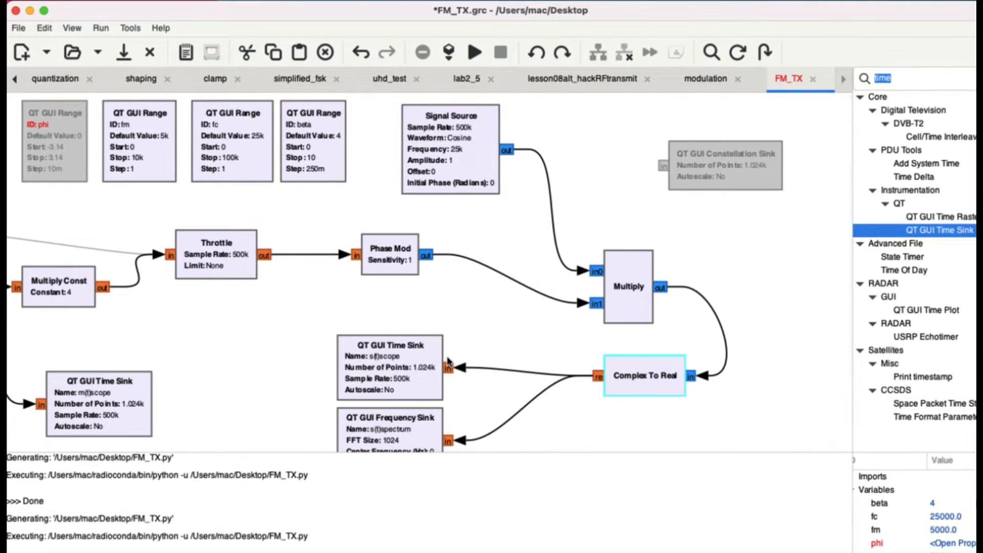
Step: Review the FM modulation equations in Notes and return to the flowgraph
key("super+Tab")
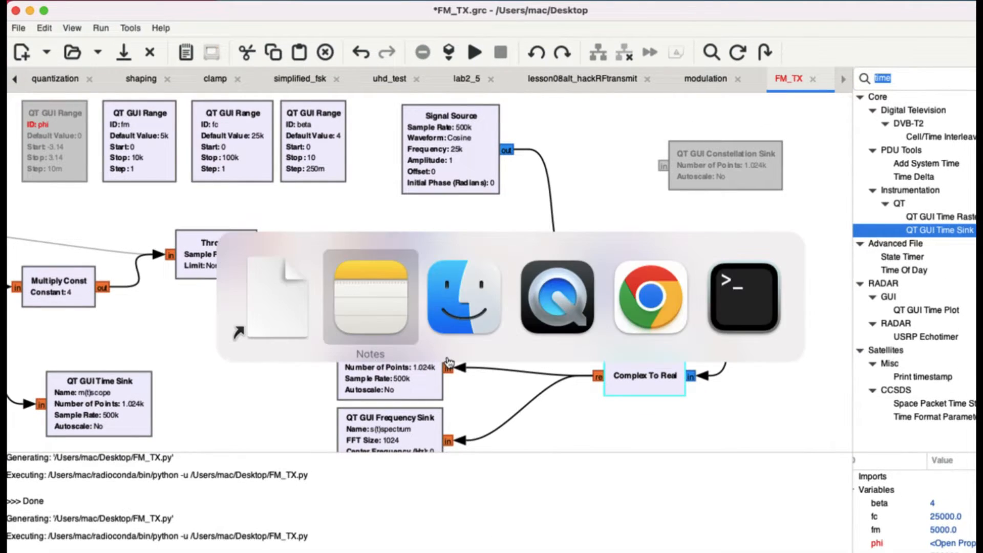
key("super+Tab")
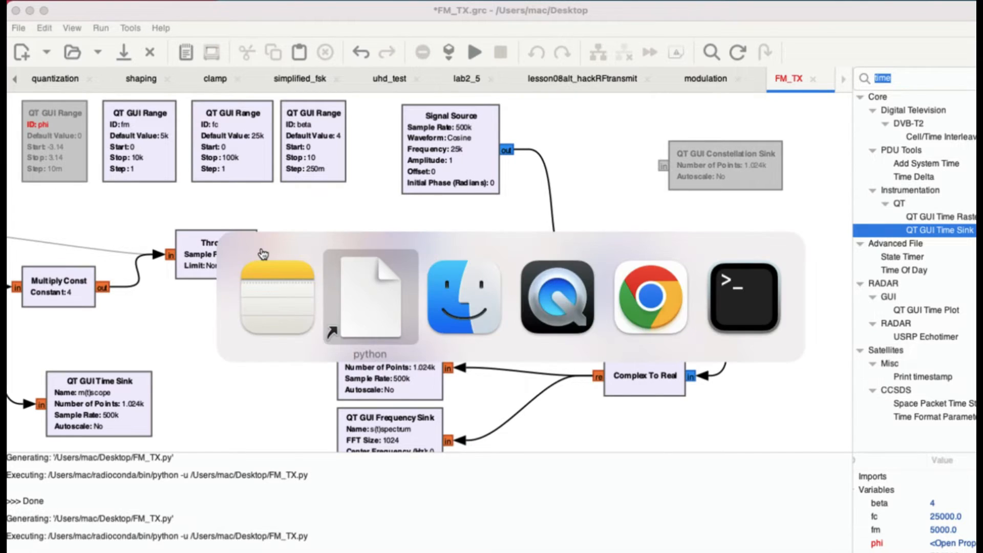
key("super+Tab")
key("super+Tab")
key("super+Tab")
key("super+Tab")
key("super+Tab")
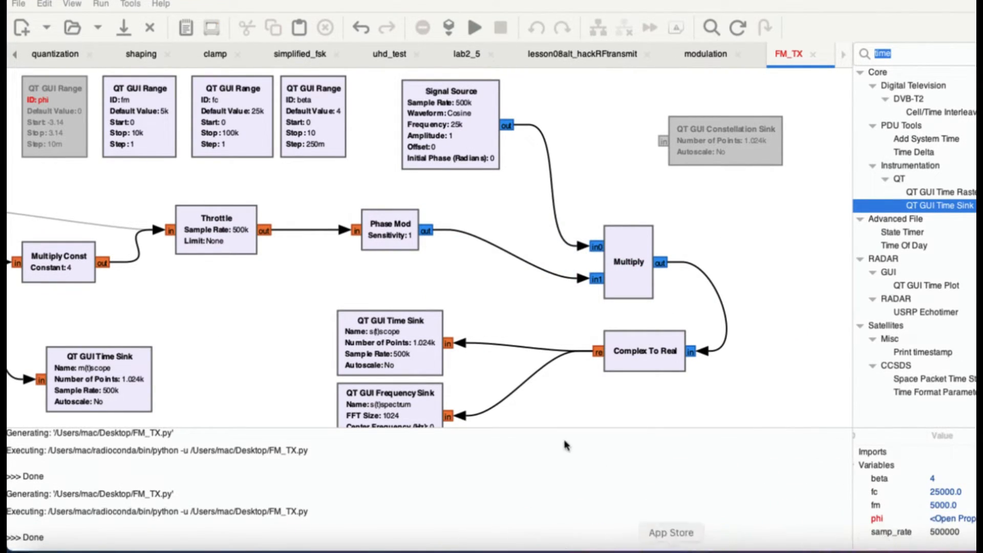
left_click(527, 527)
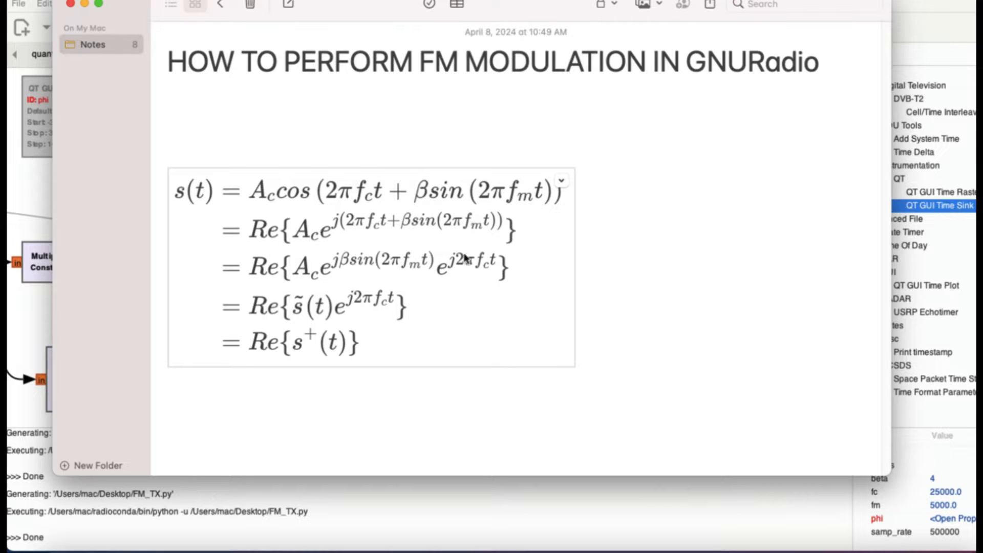
key("super+Tab")
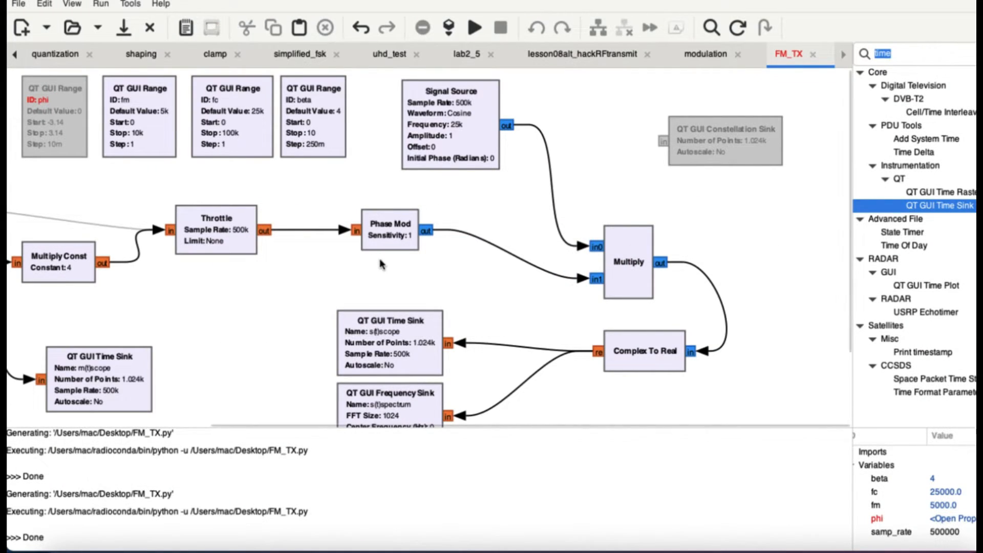
Step: Run the FM_TX flowgraph and reposition its plot window to the upper middle of the display
scroll(380, 264, "left", 5)
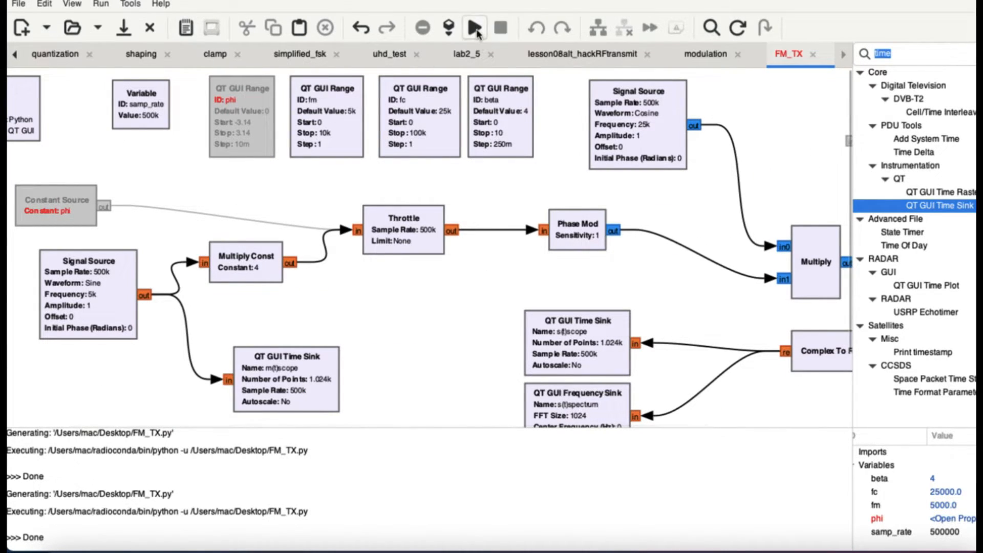
left_click(475, 28)
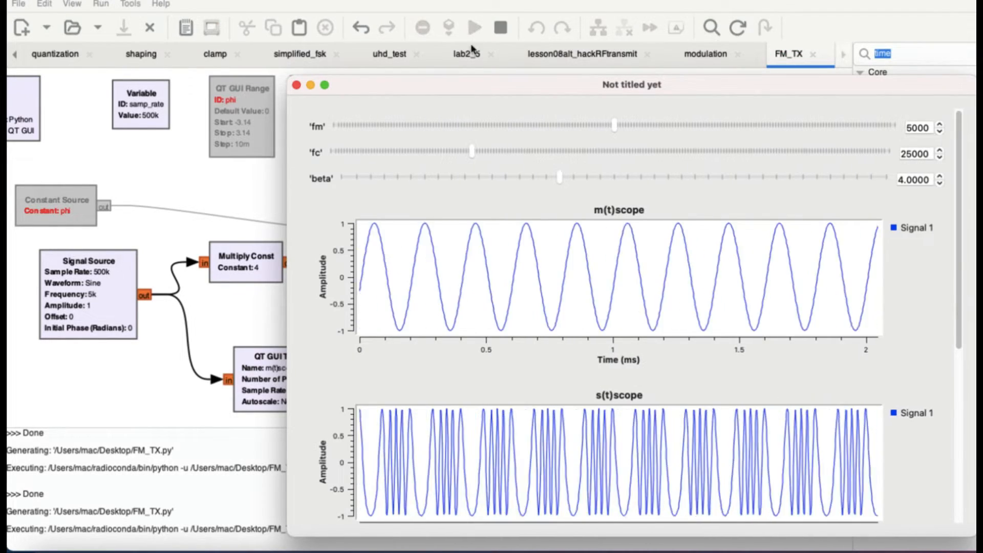
scroll(614, 194, "down", 1)
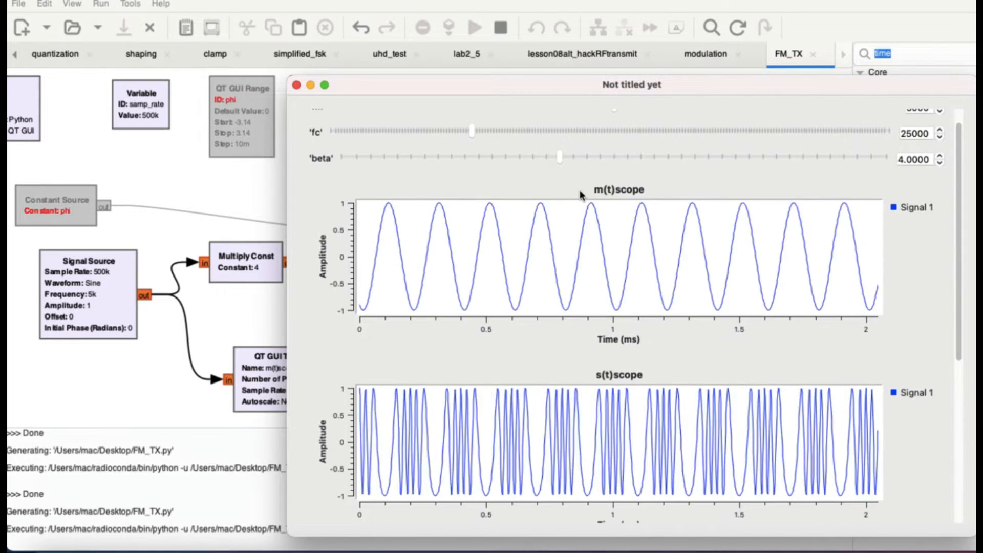
scroll(635, 125, "up", 1)
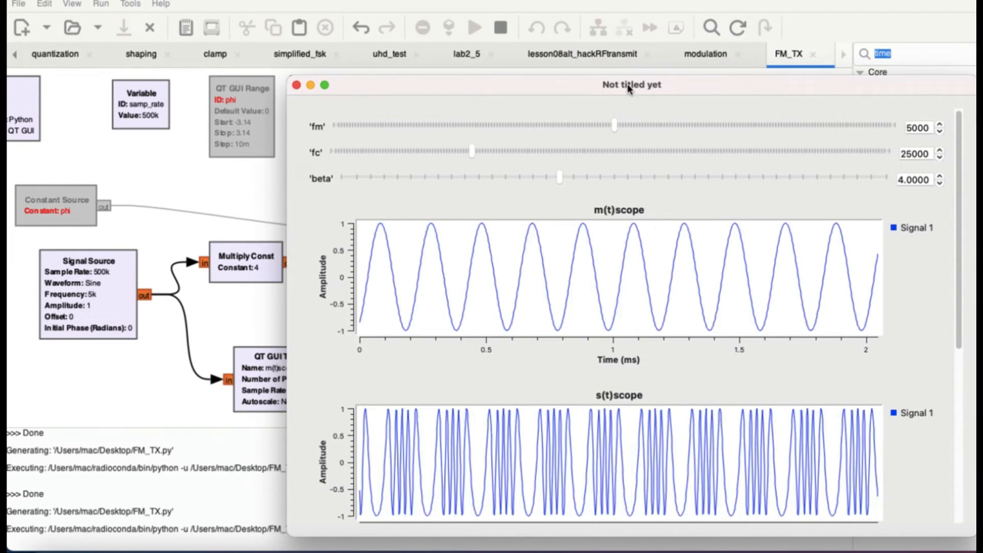
left_click_drag(628, 88, 489, 6)
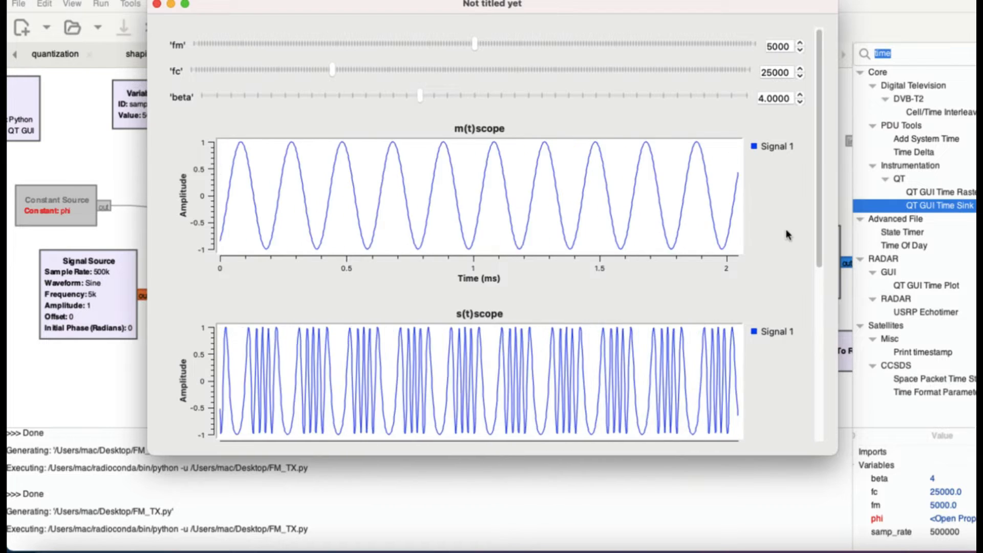
Step: Set beta to 2.5 in the running flowgraph
scroll(820, 206, "down", 1)
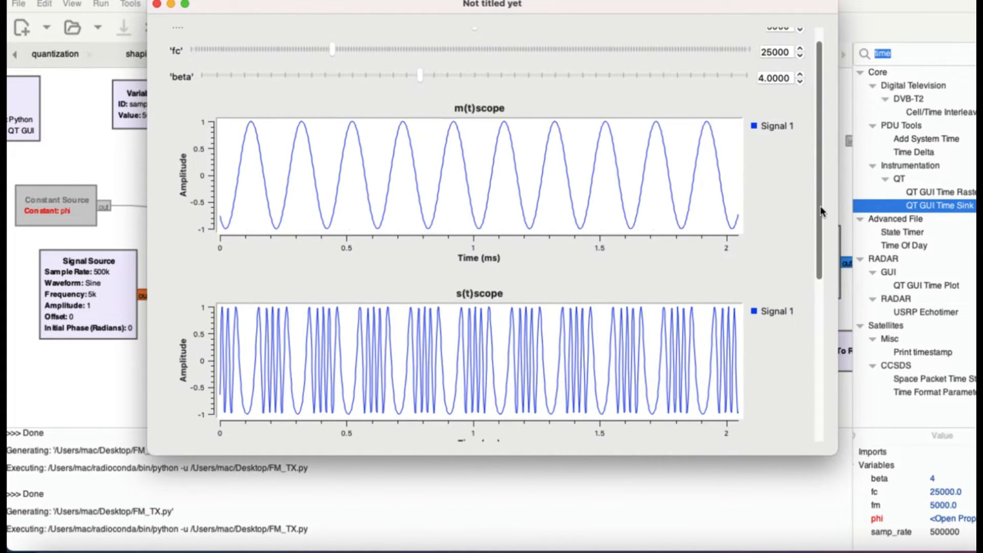
scroll(818, 186, "up", 1)
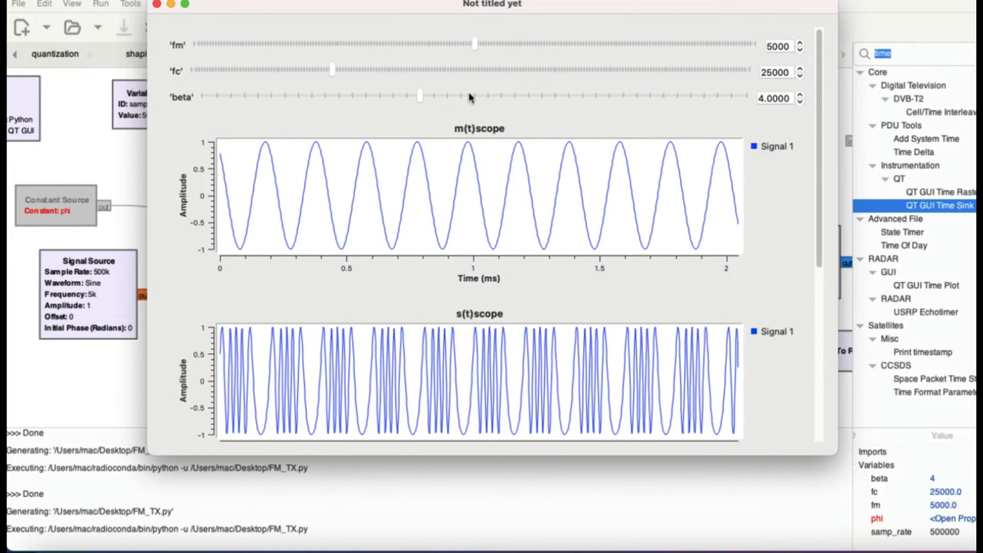
left_click_drag(424, 97, 346, 98)
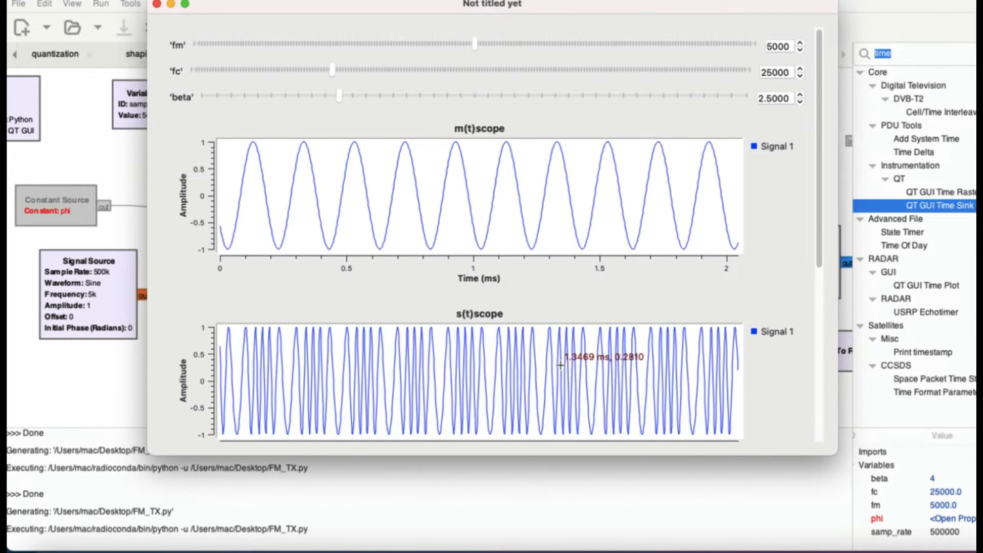
Step: Pause the s(t)scope plot to examine the modulated waveform against m(t), and resume it
scroll(421, 382, "down", 2)
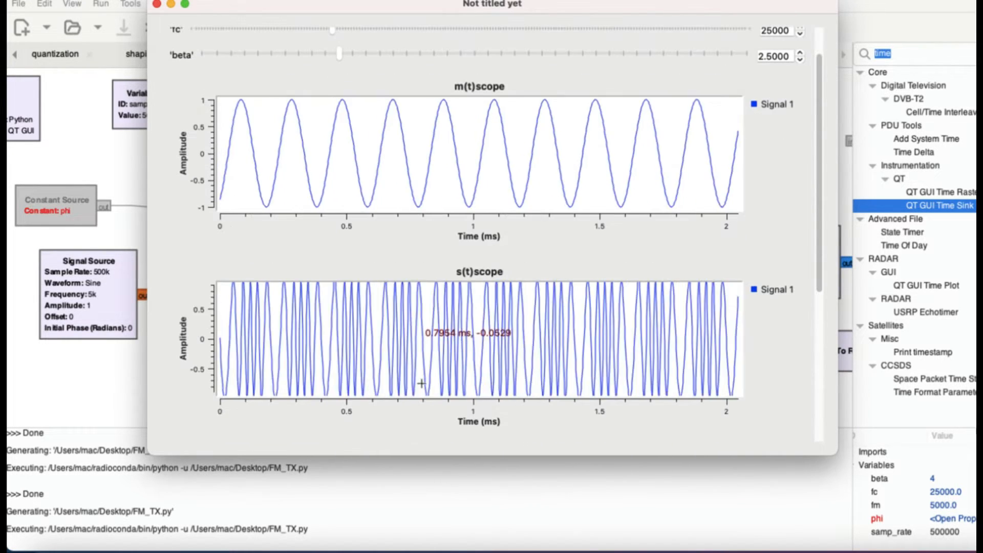
right_click(448, 325)
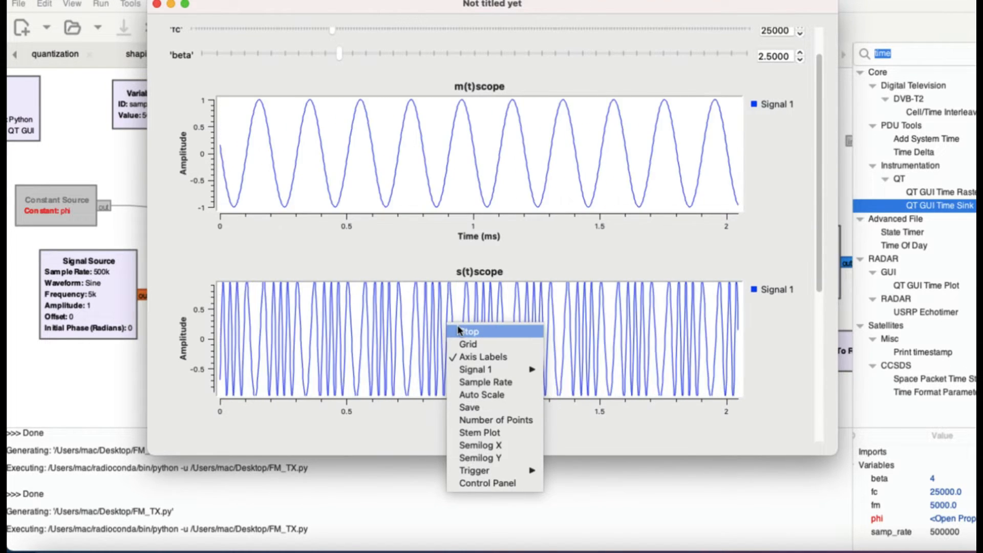
left_click(465, 332)
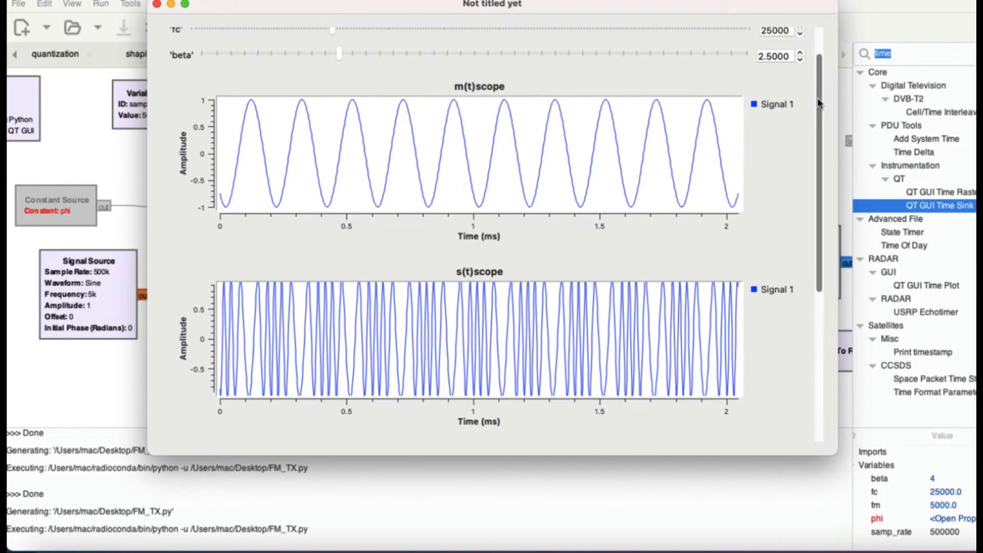
left_click_drag(817, 52, 817, 38)
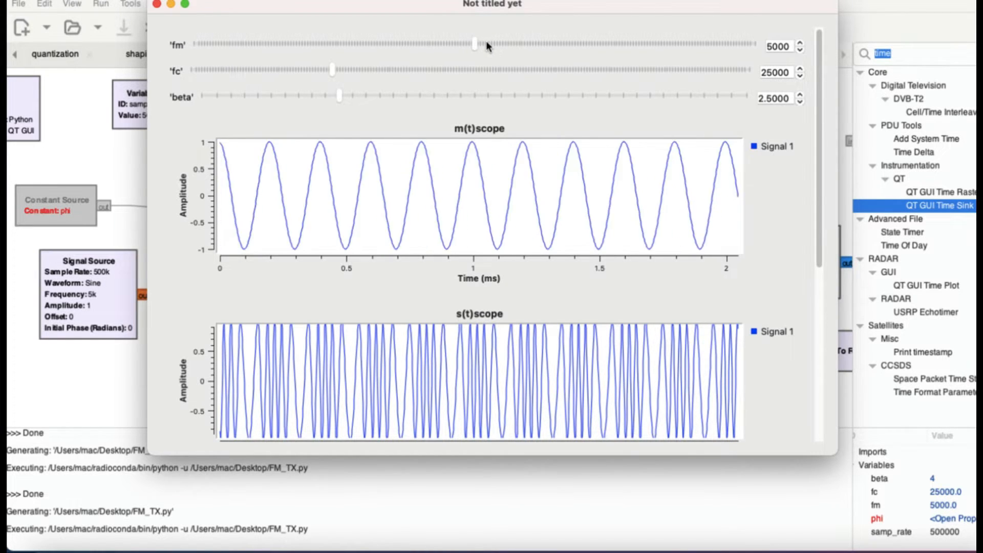
right_click(534, 386)
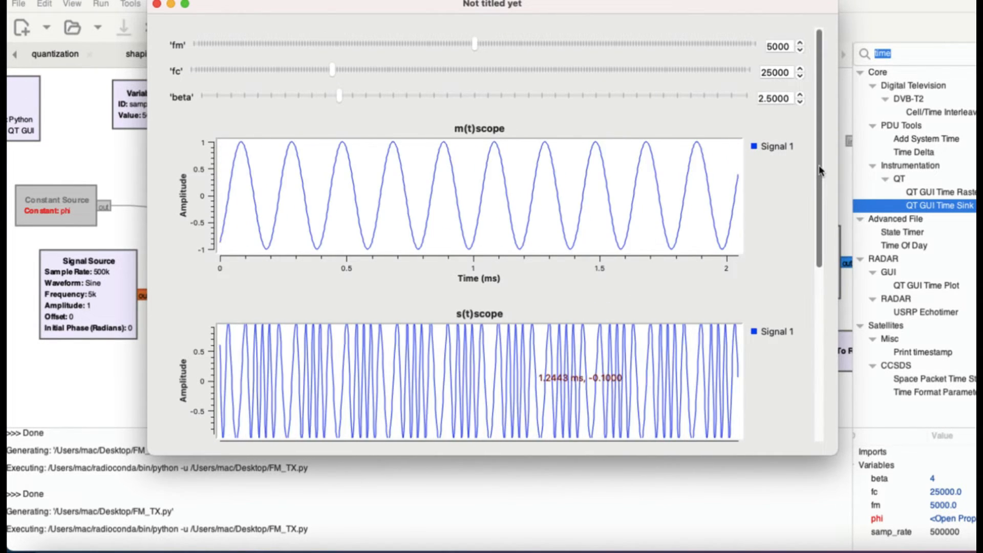
Step: Set beta to 0.5 in the running flowgraph
scroll(639, 141, "down", 1)
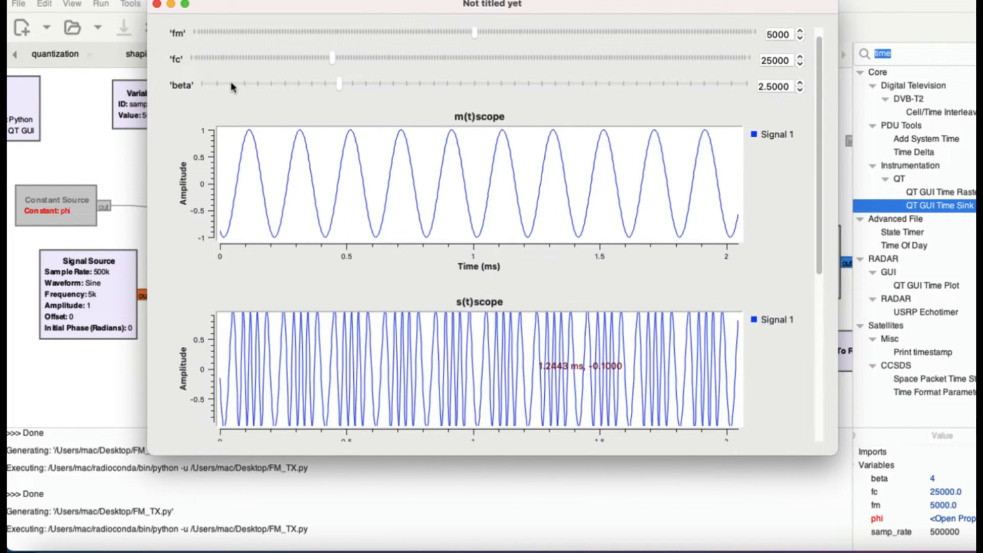
left_click(232, 85)
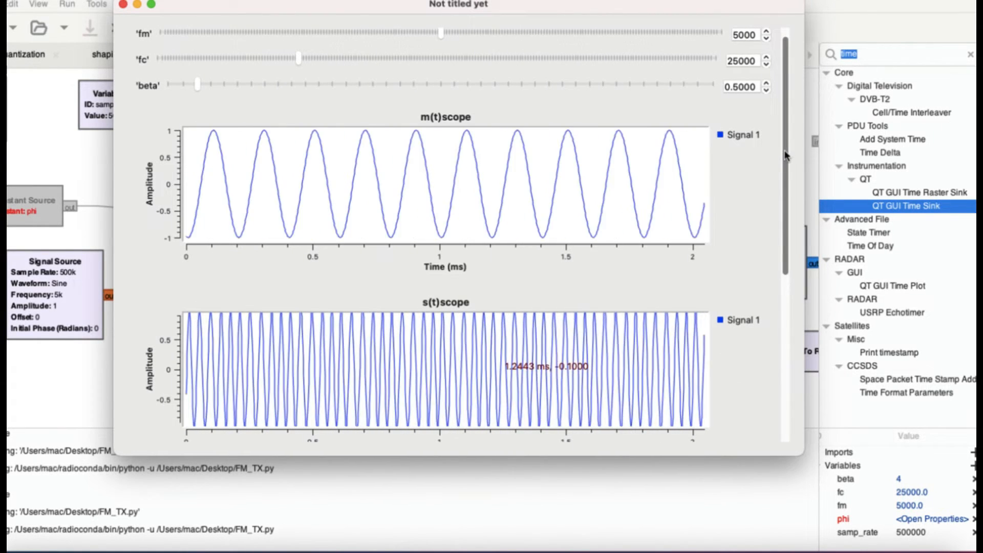
Step: Zoom the s(t)spectrum plot in on the positive-frequency lobe, from about 1 to 63 kHz
scroll(788, 182, "down", 2)
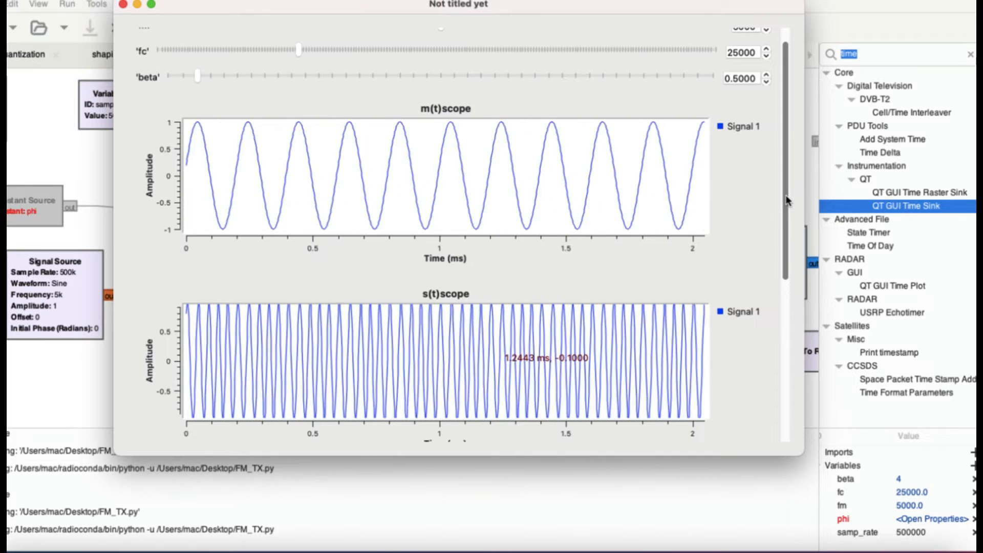
scroll(787, 256, "down", 5)
left_click_drag(787, 303, 796, 392)
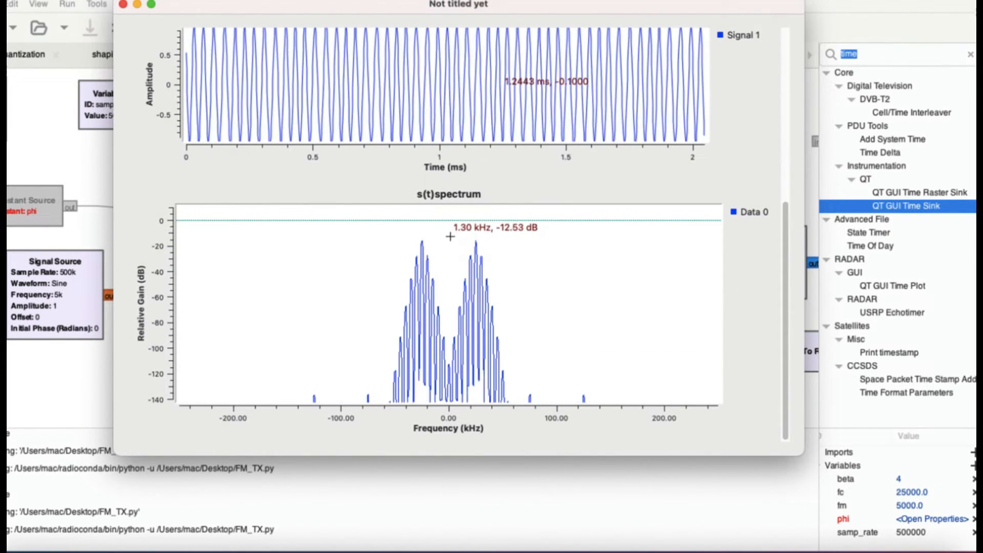
left_click_drag(450, 236, 513, 404)
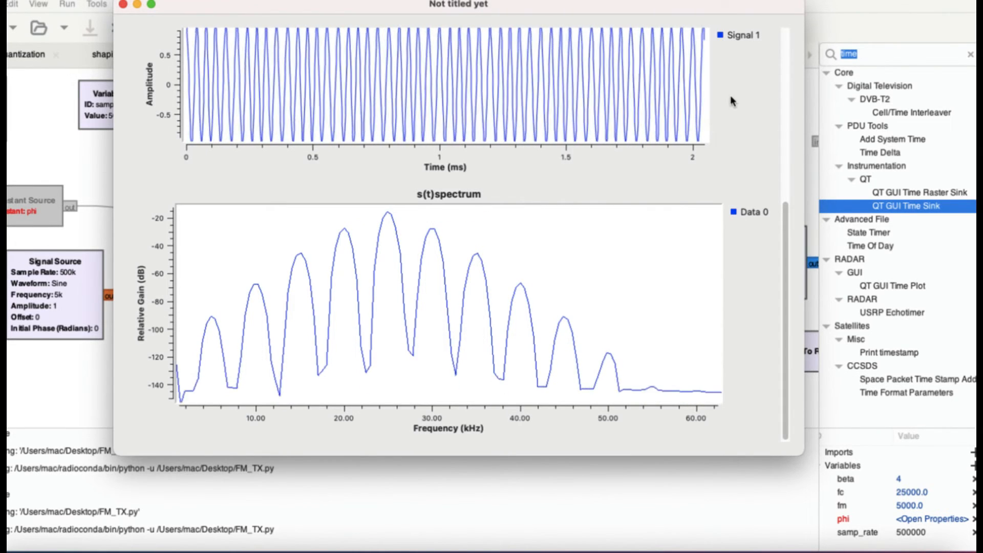
Step: Compare the carrier and sideband peaks in the zoomed s(t)spectrum with the fm, fc and beta settings
left_click(786, 47)
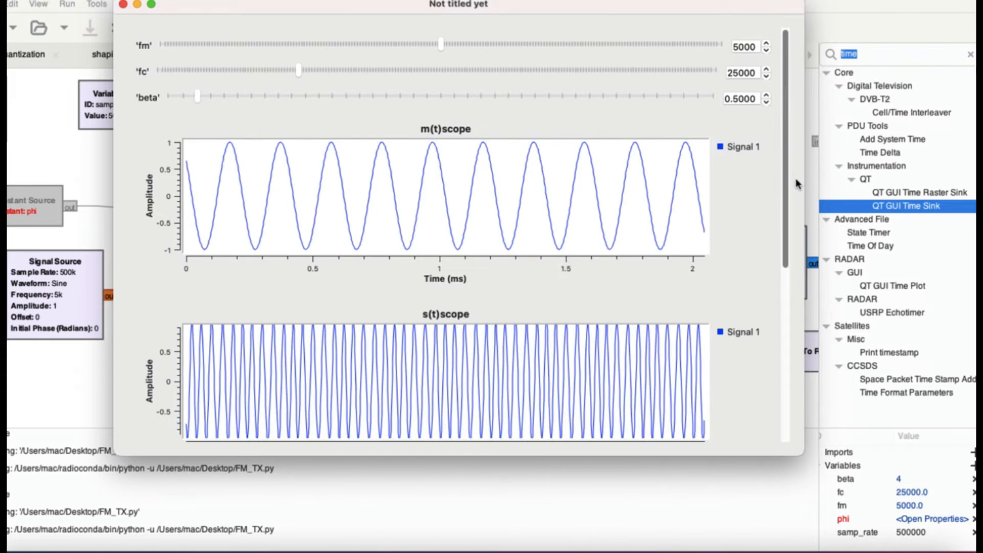
left_click_drag(787, 73, 796, 269)
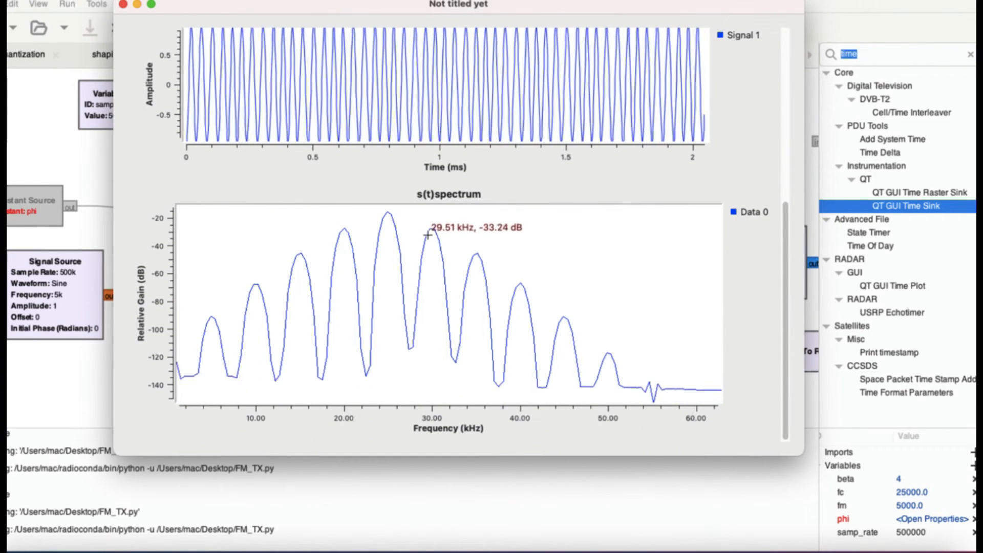
mouse_move(434, 229)
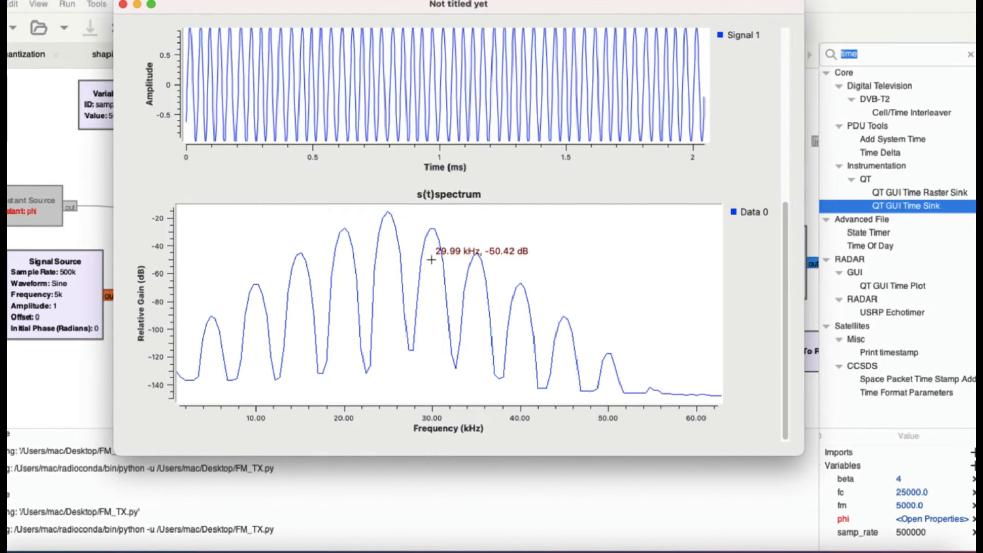
scroll(431, 260, "up", 6)
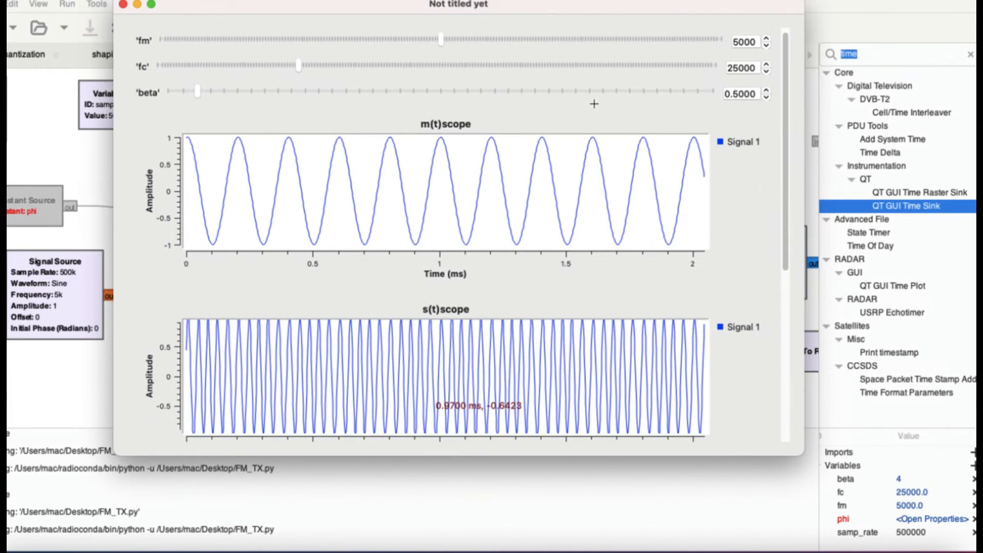
scroll(594, 104, "up", 1)
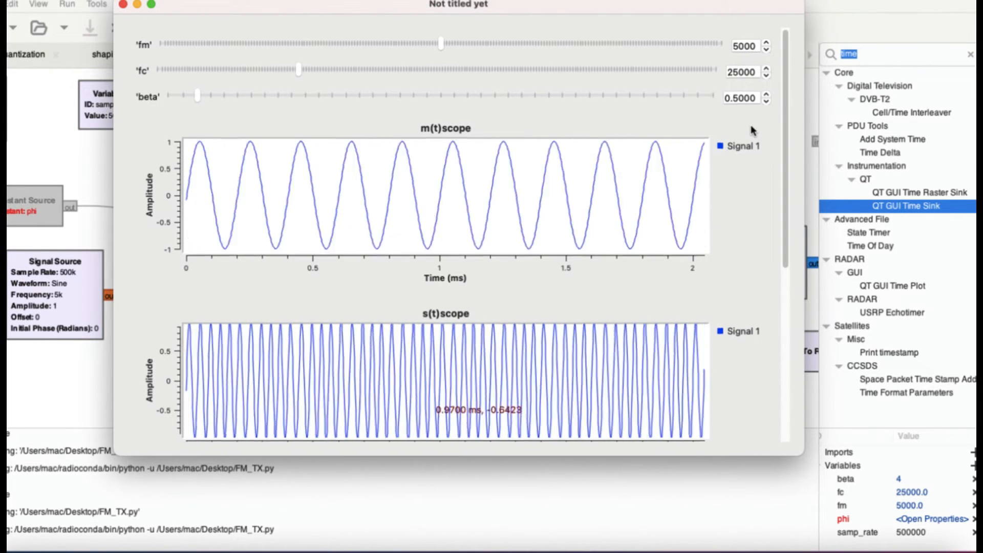
scroll(750, 124, "down", 10)
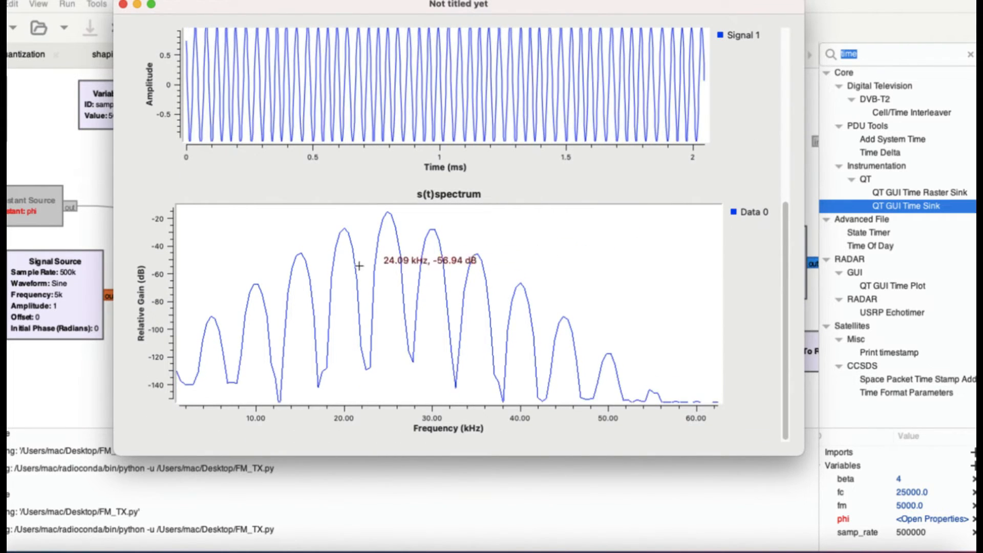
Step: Close the plot window and run the FM_TX flowgraph again
left_click(123, 4)
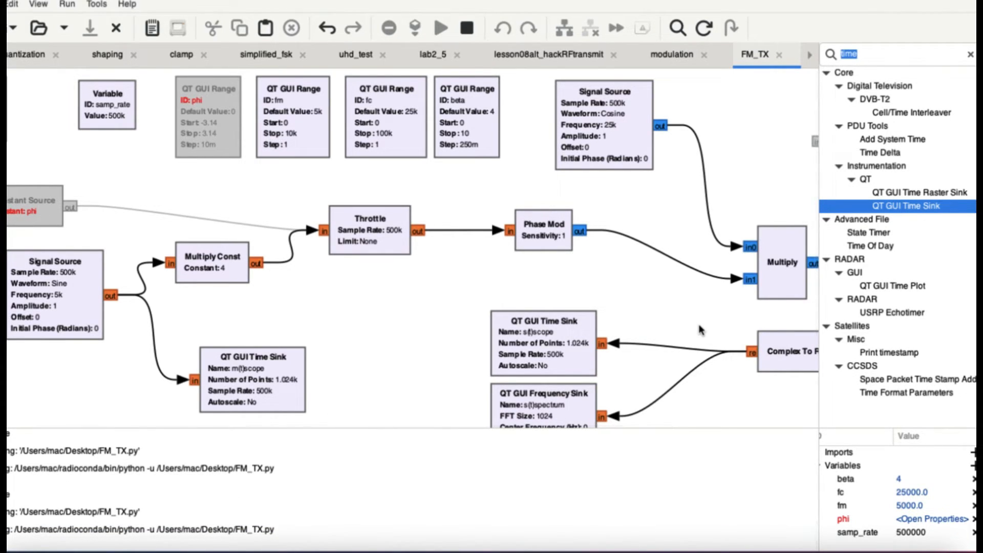
scroll(656, 349, "down", 10)
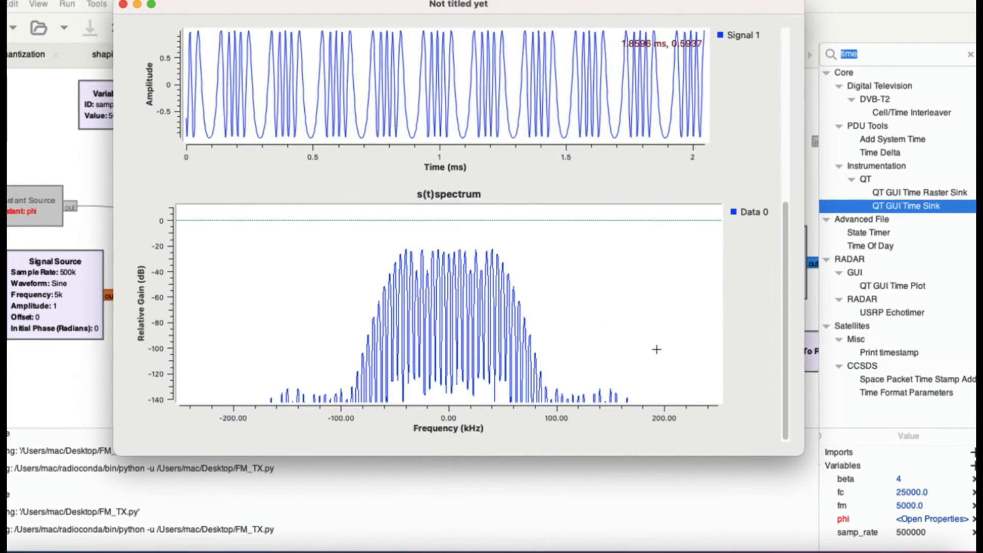
Step: Lower beta to 0.5 in the restarted flowgraph
scroll(468, 256, "up", 8)
scroll(469, 246, "up", 3)
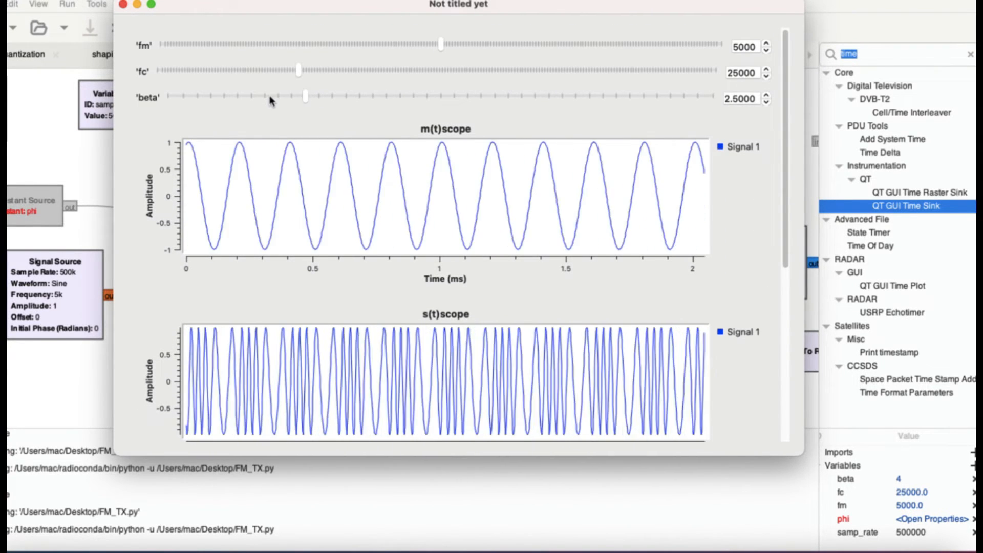
left_click(266, 96)
left_click_drag(243, 103, 224, 101)
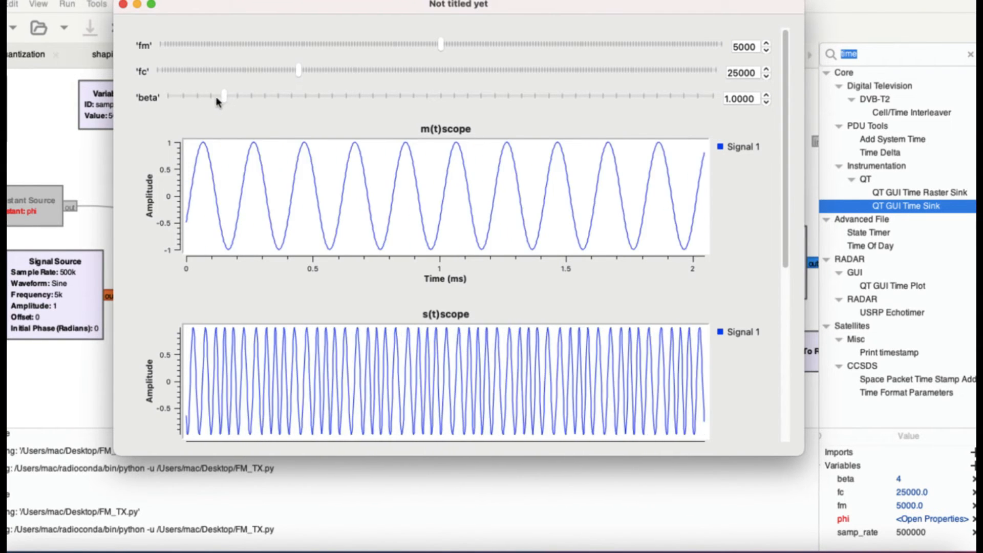
left_click(210, 95)
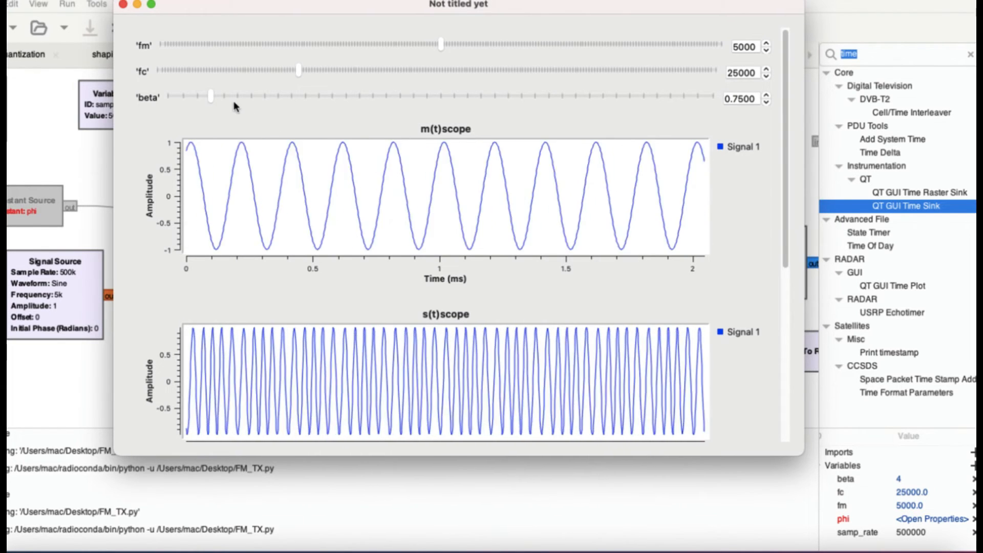
left_click(197, 97)
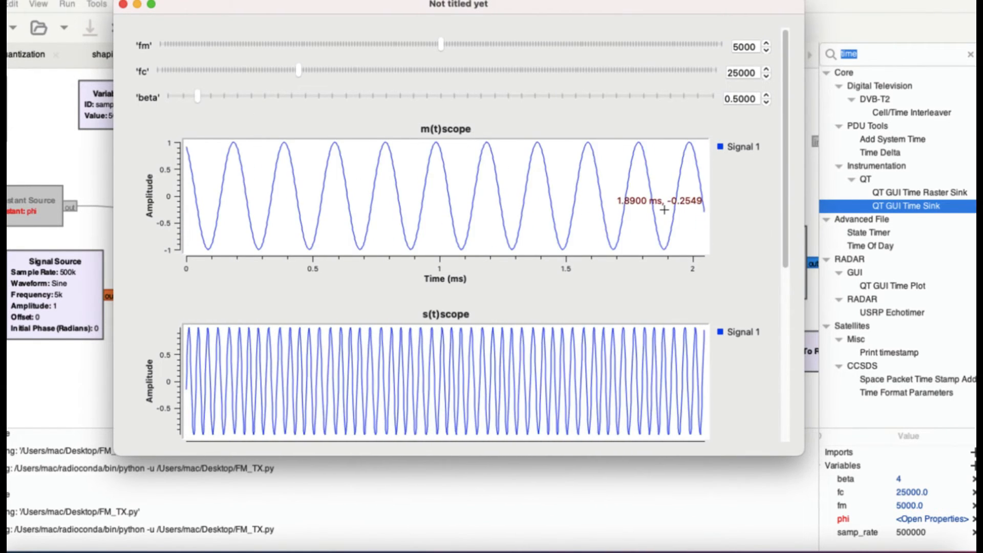
Step: Magnify the positive-frequency peaks in the restarted run's s(t)spectrum, covering about 4 to 57 kHz
scroll(661, 209, "down", 5)
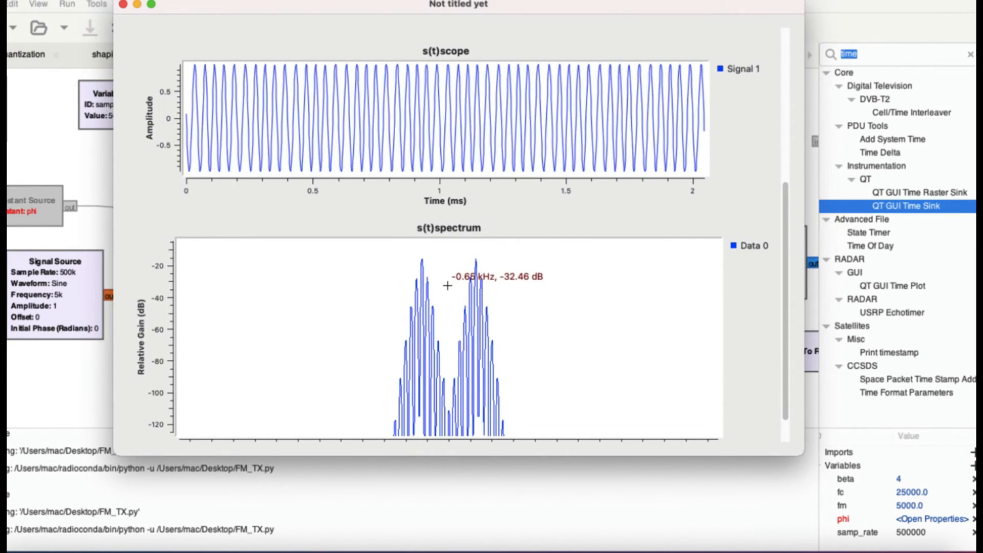
scroll(445, 284, "down", 3)
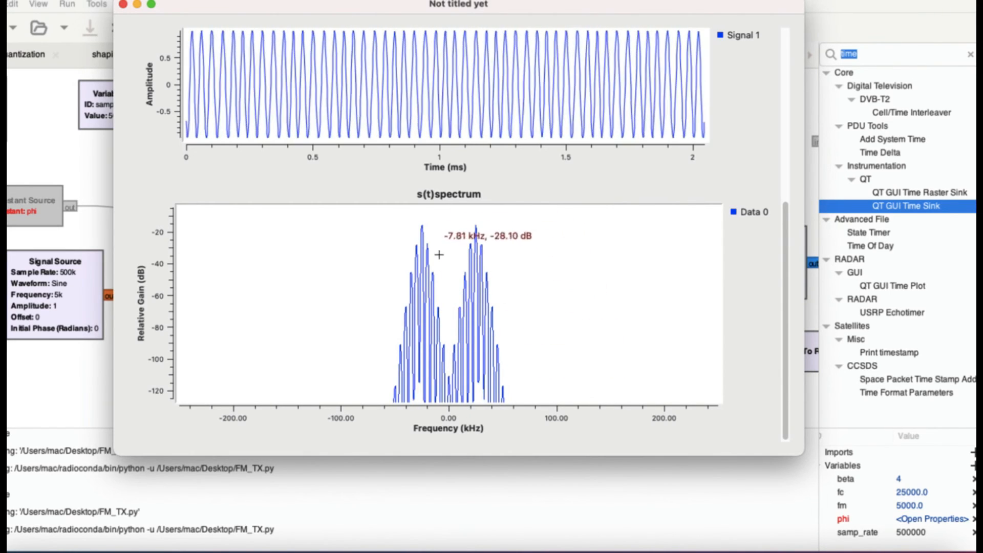
left_click_drag(452, 231, 453, 295)
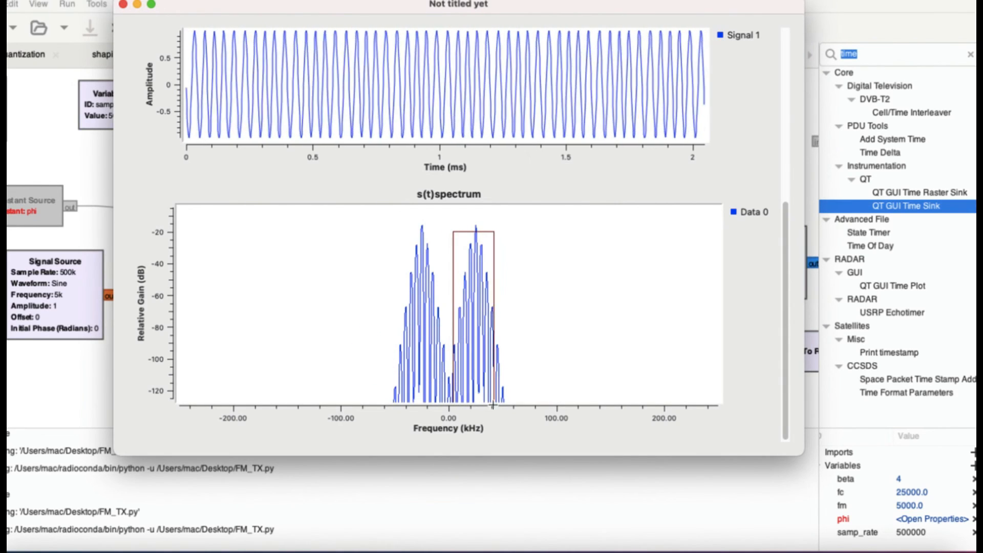
left_click_drag(507, 401, 507, 401)
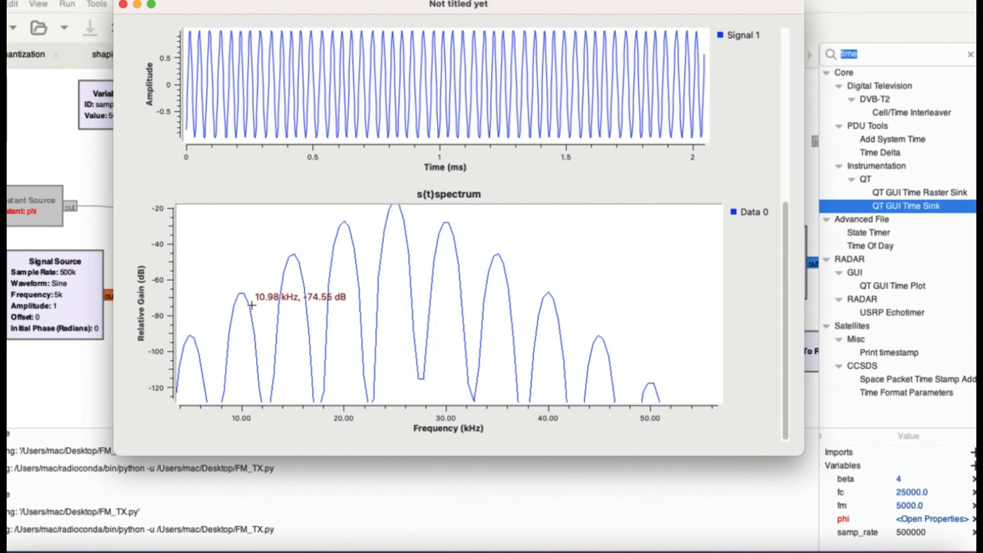
Step: Resize the plot window into a taller, narrower one over the right part of the flowgraph, with s(t)scope and s(t)spectrum both in view
left_click(786, 48)
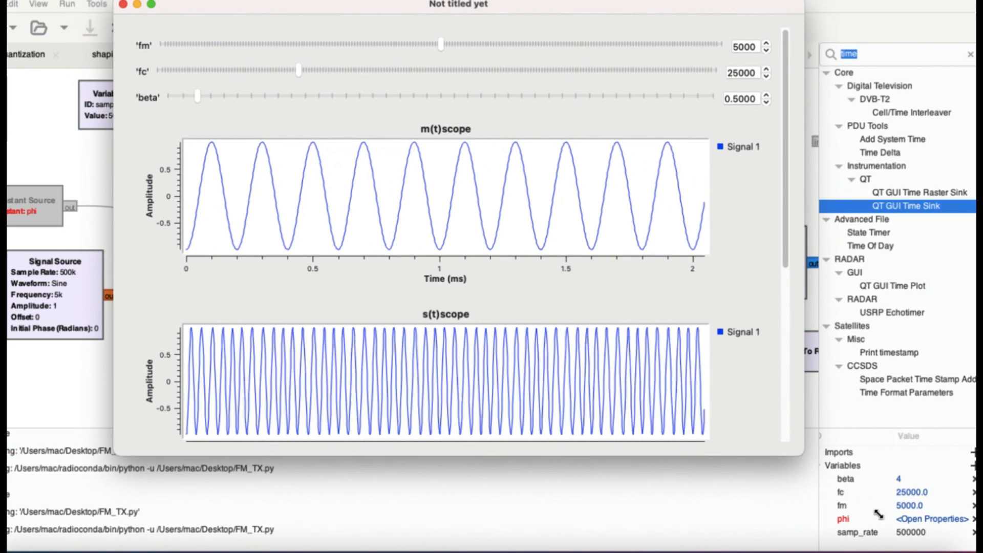
left_click_drag(803, 447, 932, 547)
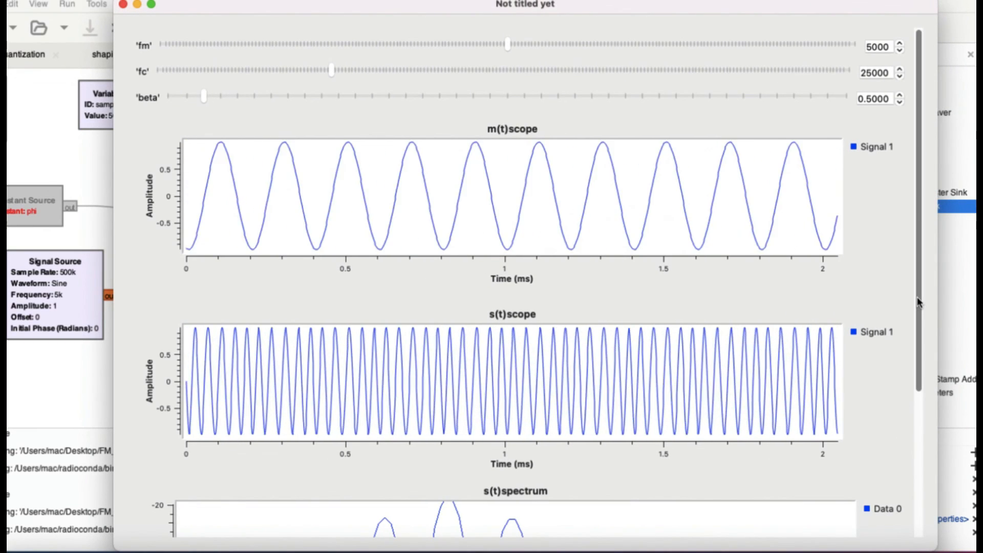
scroll(921, 338, "down", 3)
scroll(924, 361, "down", 2)
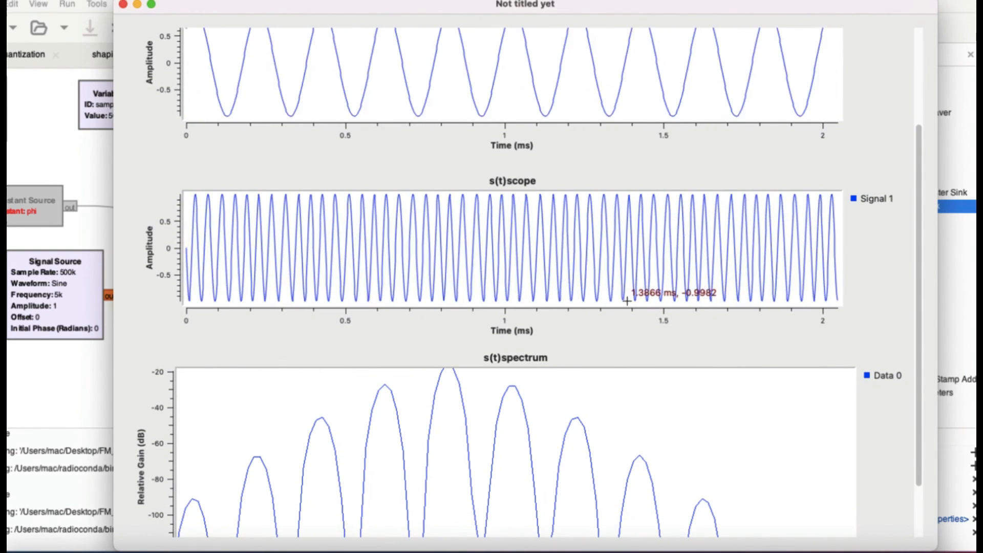
left_click_drag(113, 1, 545, 42)
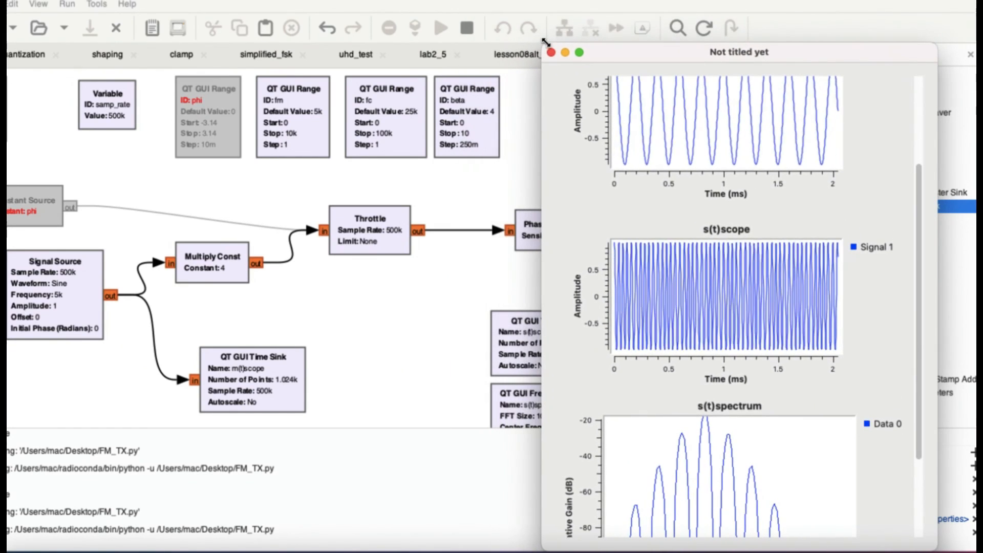